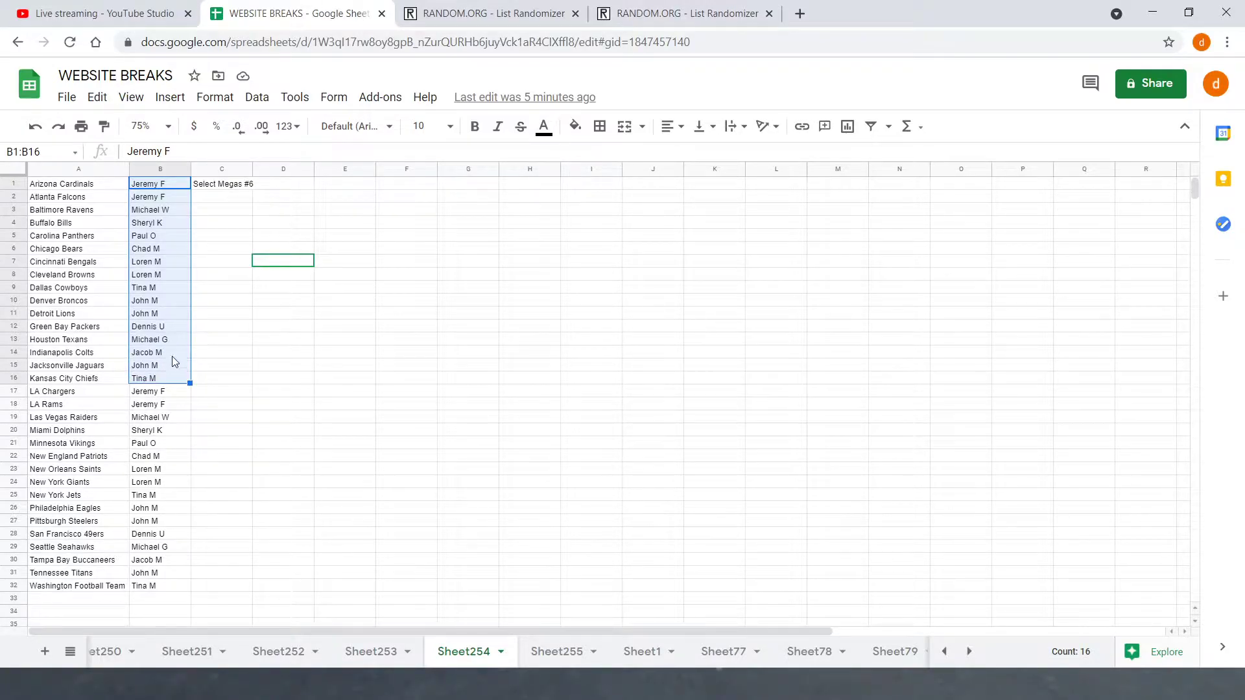
# - Copy the participant names from B1:B32 of the spreadsheet into the list field of the first RANDOM.ORG List Randomizer page
pyautogui.moveTo(180, 392); pyautogui.dragTo(181, 588)
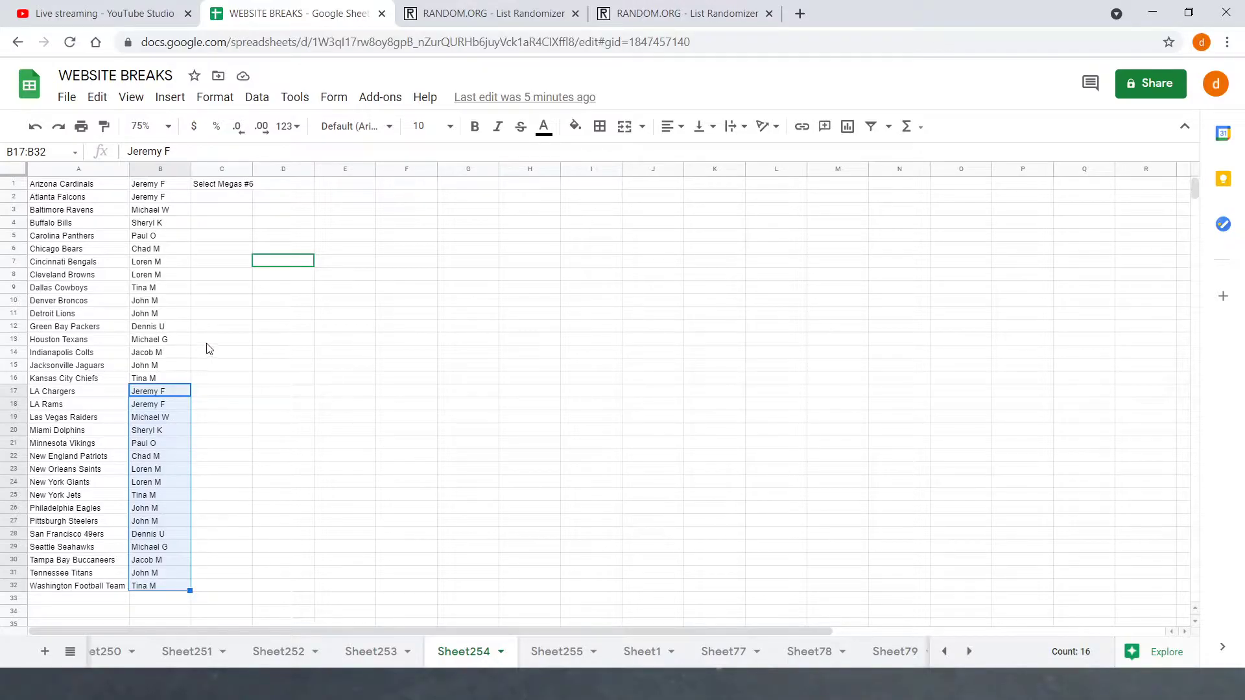
pyautogui.click(230, 290)
pyautogui.moveTo(170, 185); pyautogui.dragTo(164, 586)
pyautogui.rightClick(164, 587)
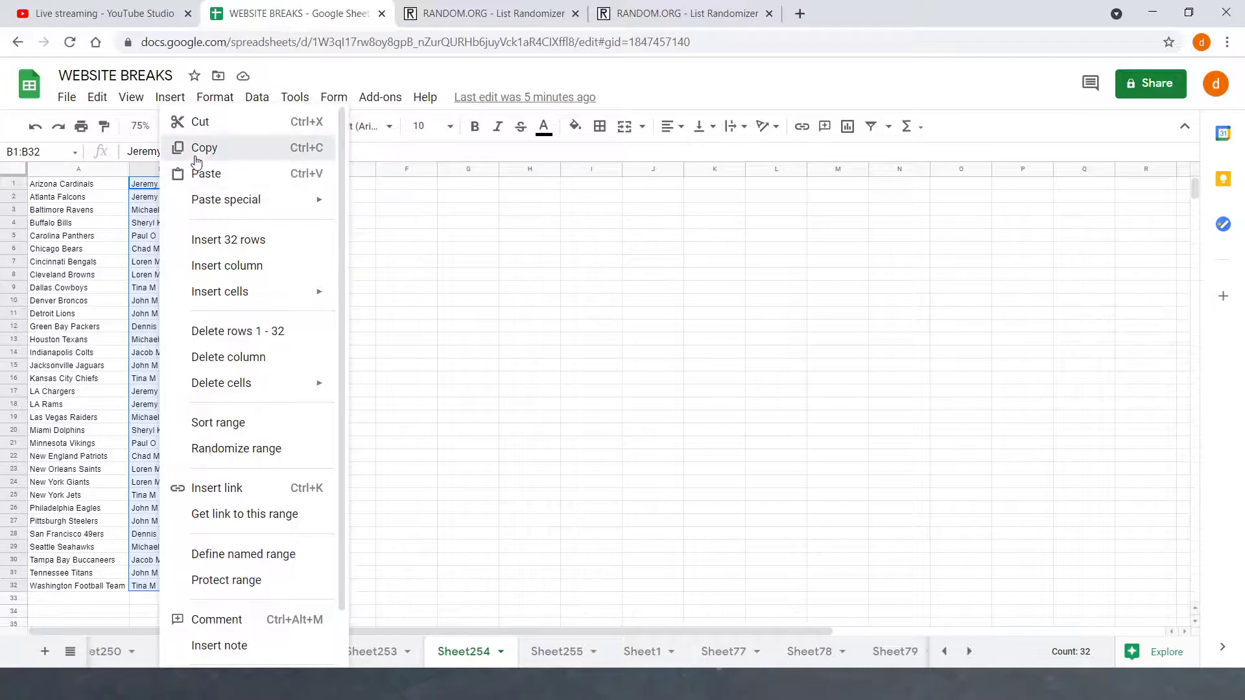
pyautogui.click(214, 147)
pyautogui.click(483, 13)
pyautogui.click(327, 345)
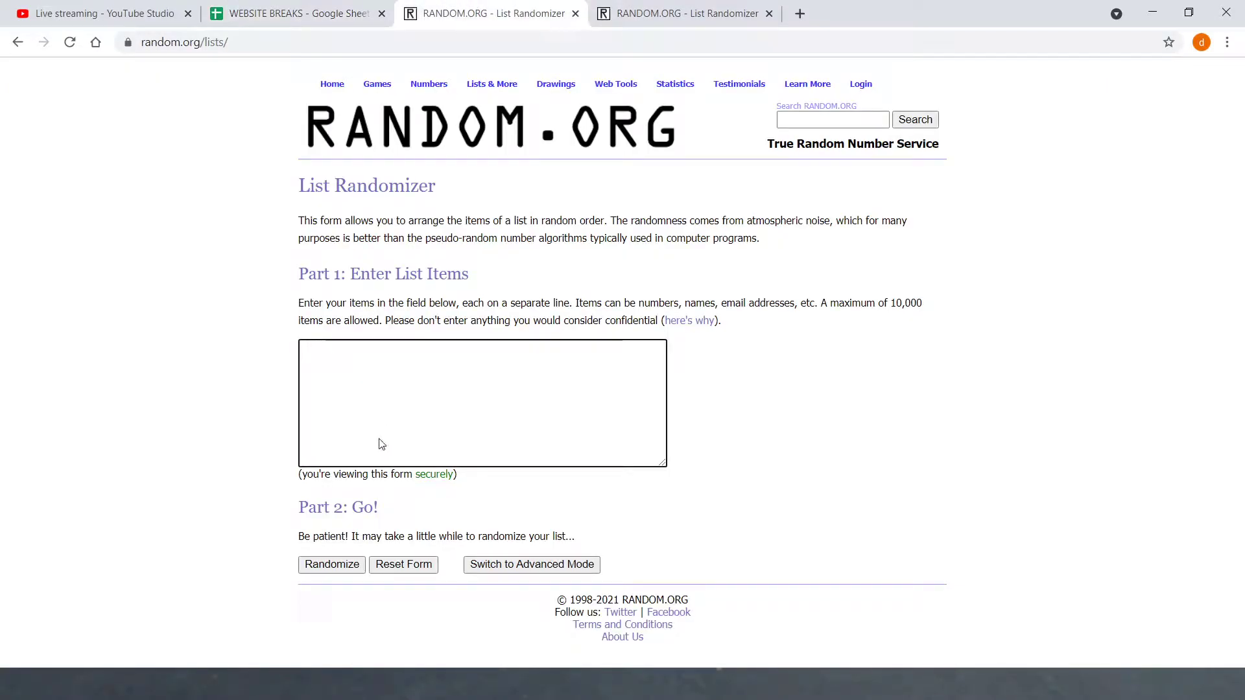
pyautogui.hotkey('ctrl', 'v')
pyautogui.scroll(5, 355, 390)
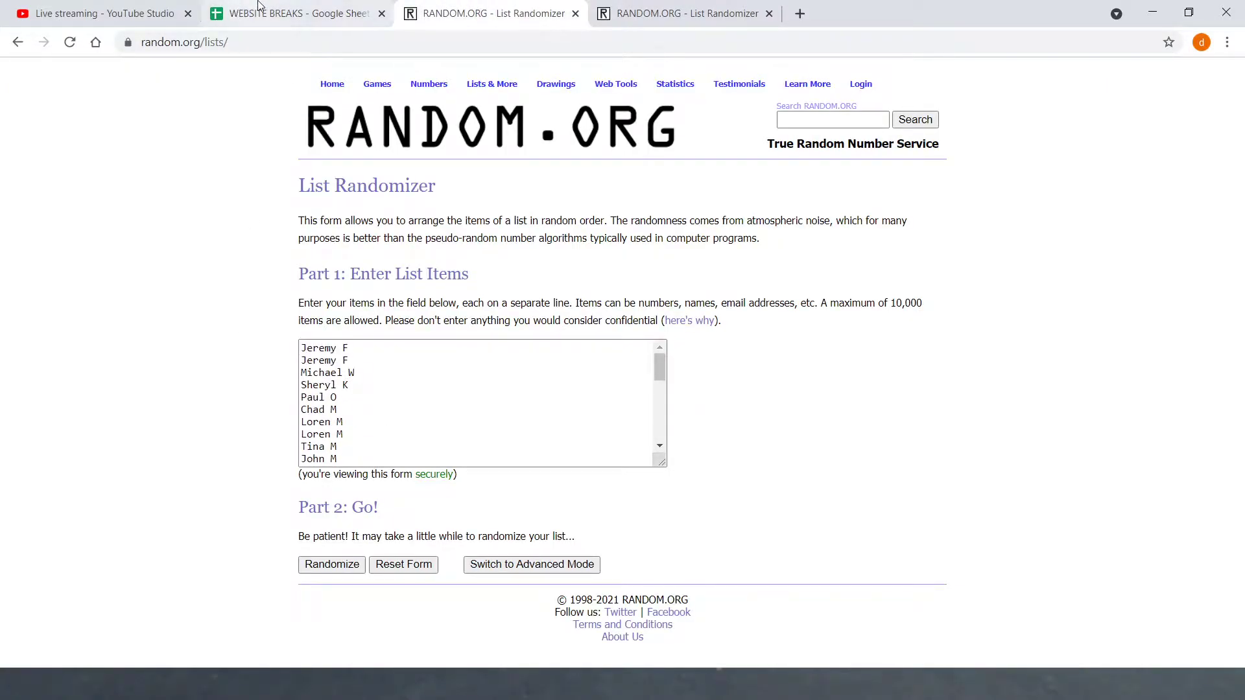
# - Copy the team names from A1:A32 of the spreadsheet into the list field of the second RANDOM.ORG List Randomizer page
pyautogui.click(237, 14)
pyautogui.moveTo(73, 184); pyautogui.dragTo(73, 588)
pyautogui.rightClick(73, 588)
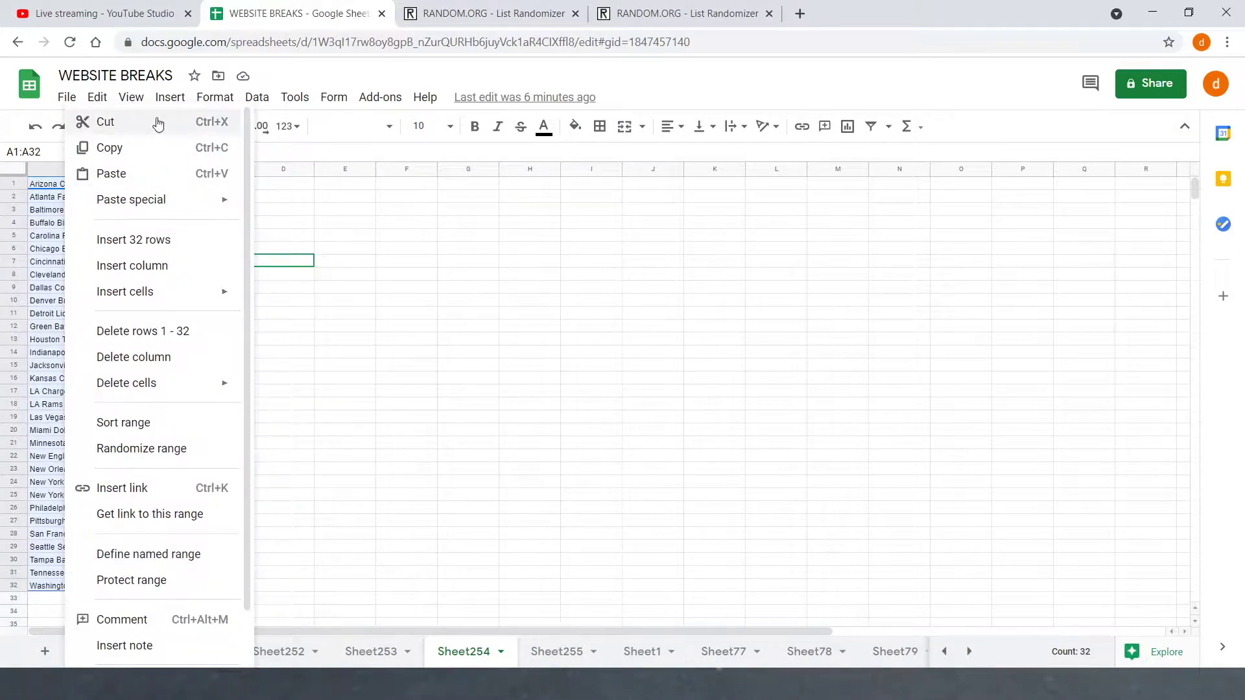
pyautogui.click(148, 148)
pyautogui.click(648, 13)
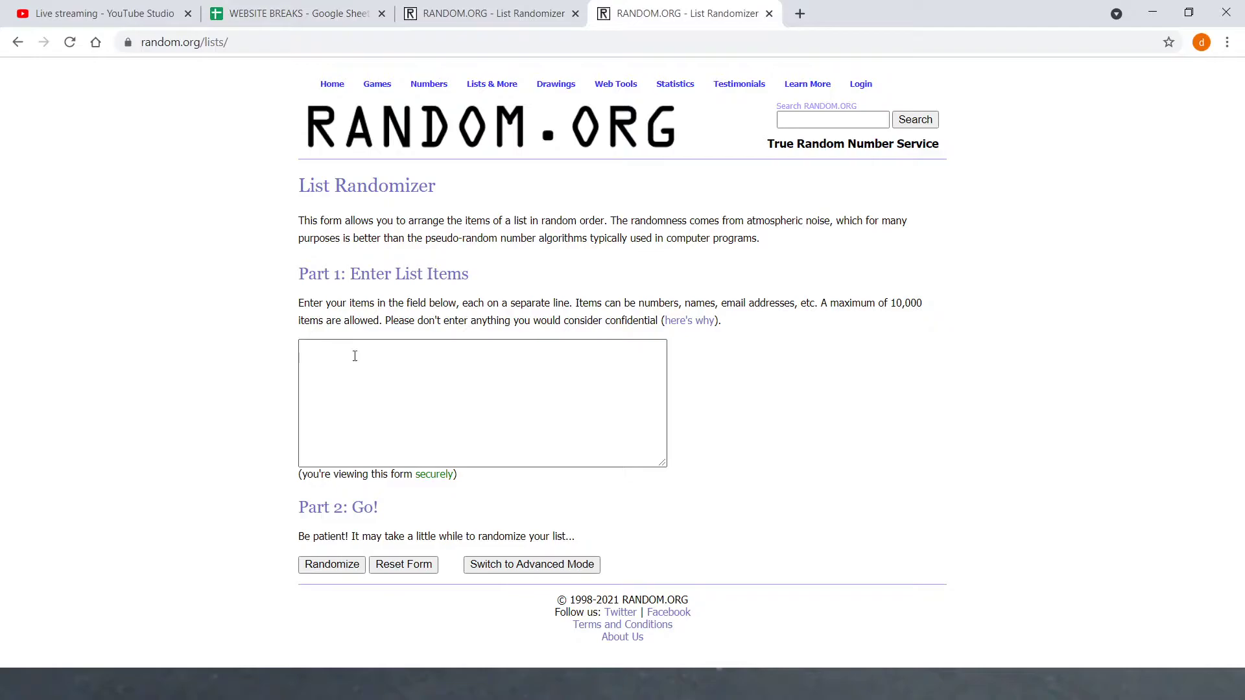
pyautogui.hotkey('ctrl', 'v')
pyautogui.scroll(8, 454, 402)
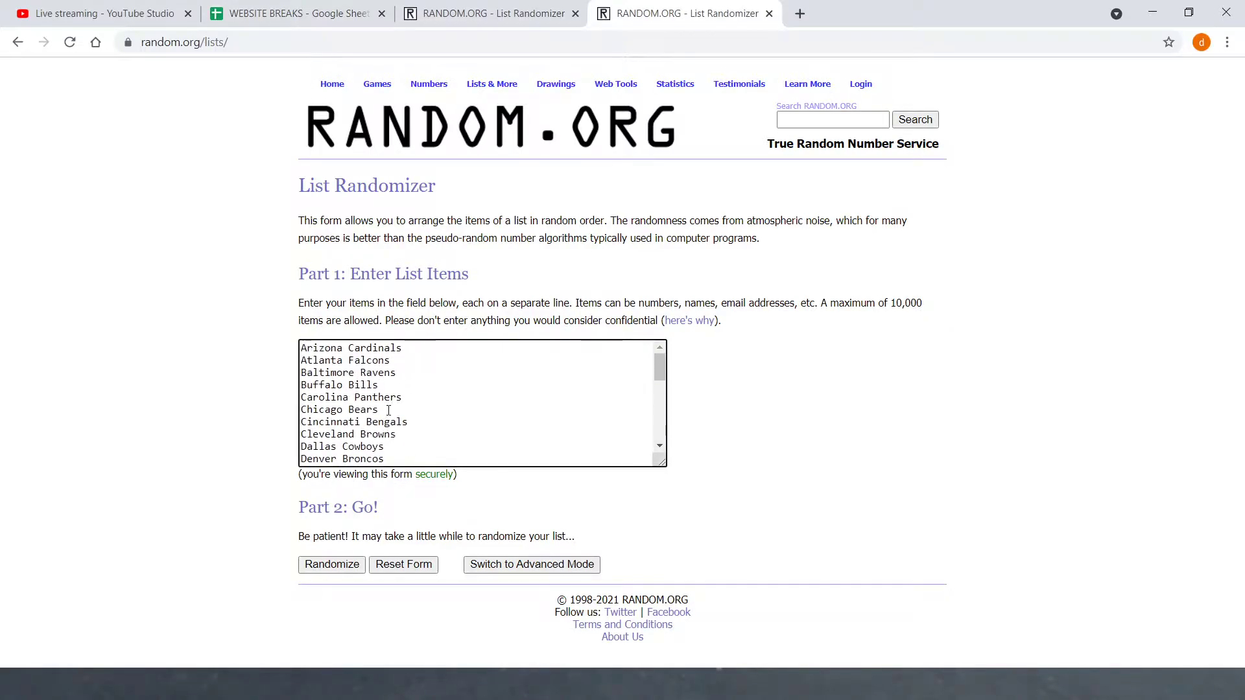
pyautogui.click(439, 7)
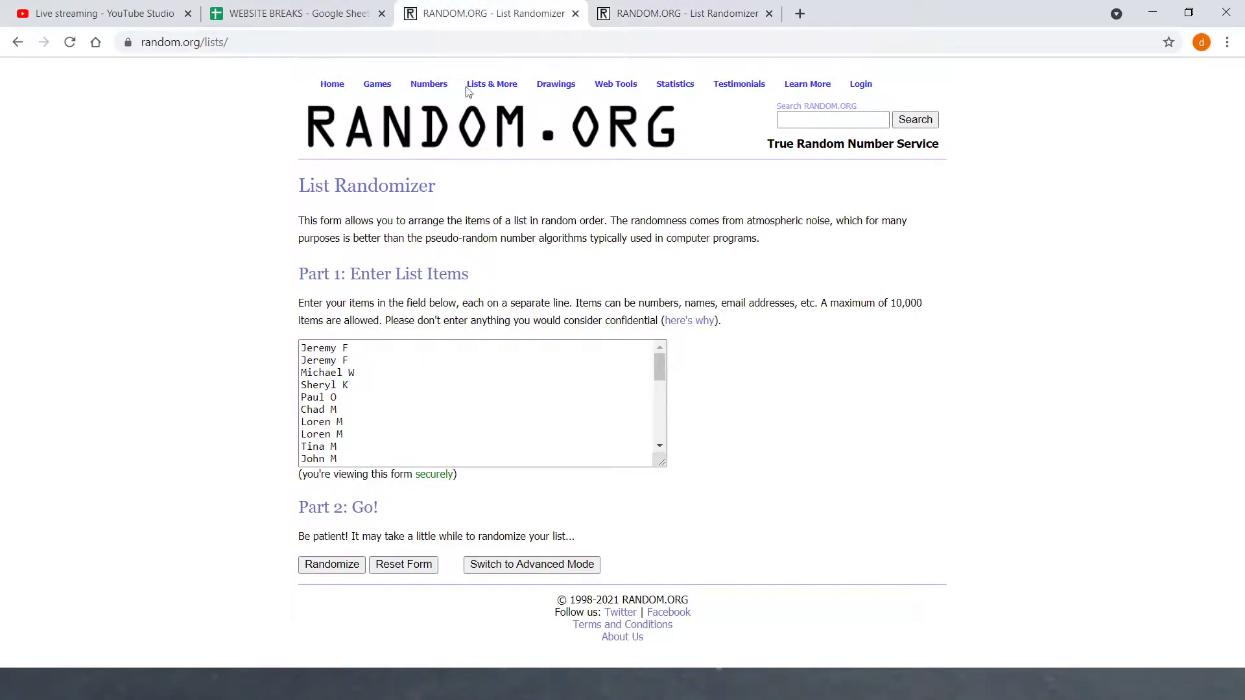
pyautogui.click(298, 13)
pyautogui.click(464, 390)
# - Randomize the participant name list seven times in the first RANDOM.ORG List Randomizer page
pyautogui.click(486, 14)
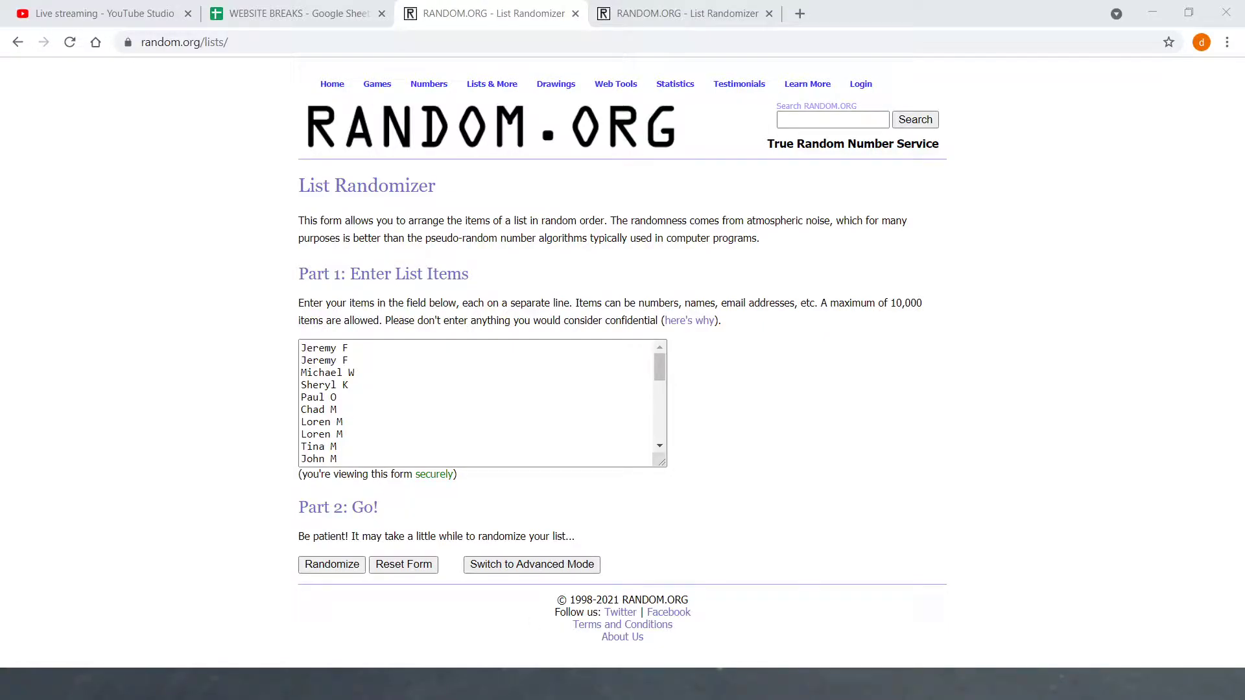
pyautogui.click(345, 568)
pyautogui.scroll(-2, 321, 580)
pyautogui.click(321, 575)
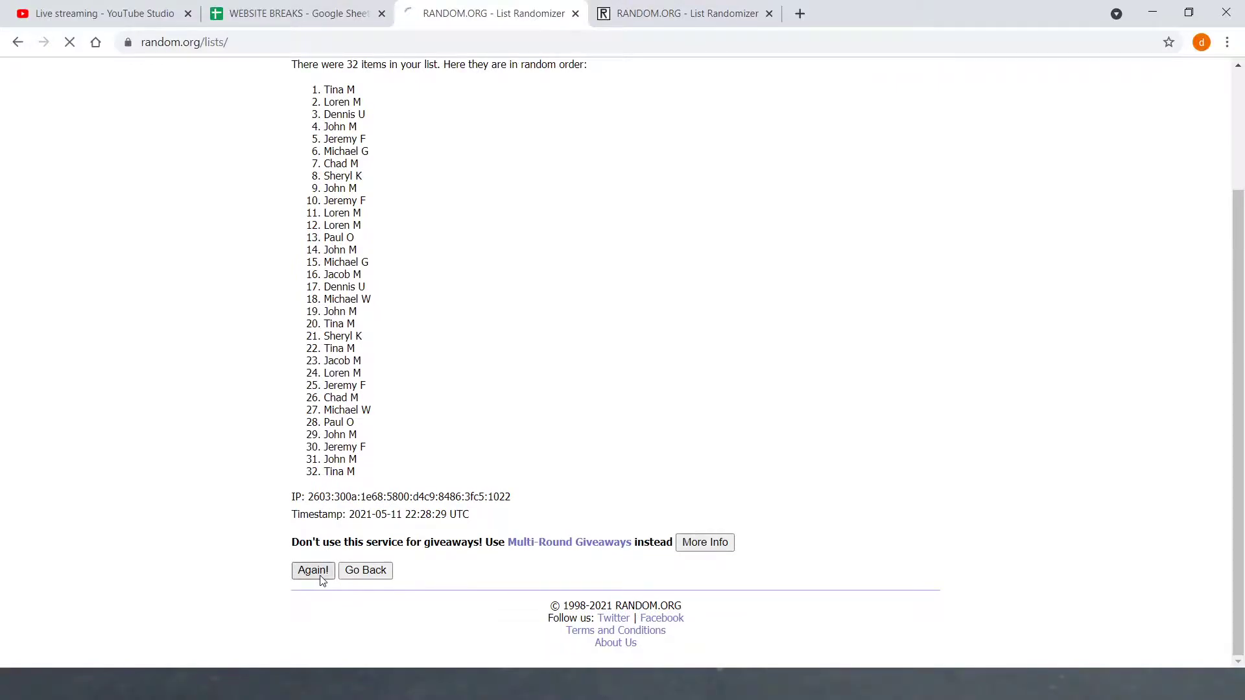
pyautogui.scroll(-3, 321, 576)
pyautogui.click(316, 573)
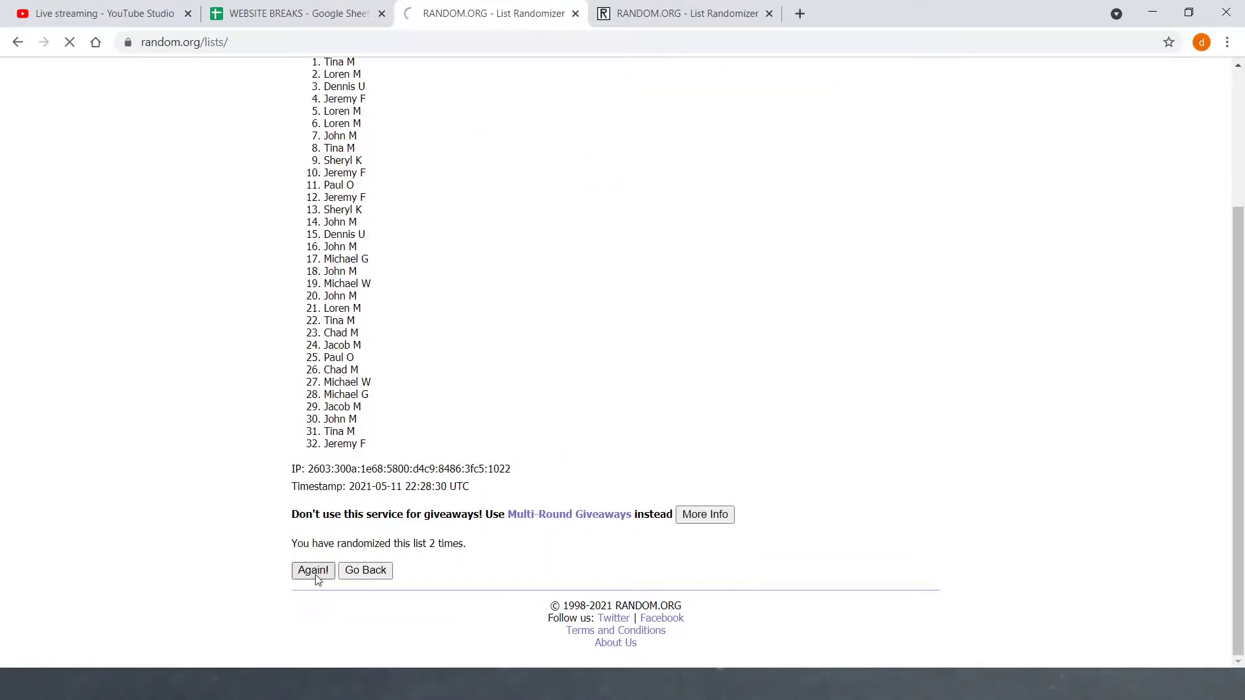
pyautogui.click(314, 579)
pyautogui.click(315, 579)
pyautogui.click(316, 576)
pyautogui.click(316, 576)
# - Copy all 32 shuffled participant names and paste them over B1:B32 in the Google Sheets spreadsheet
pyautogui.moveTo(318, 235); pyautogui.dragTo(379, 616)
pyautogui.click(391, 548)
pyautogui.moveTo(326, 248); pyautogui.dragTo(433, 635)
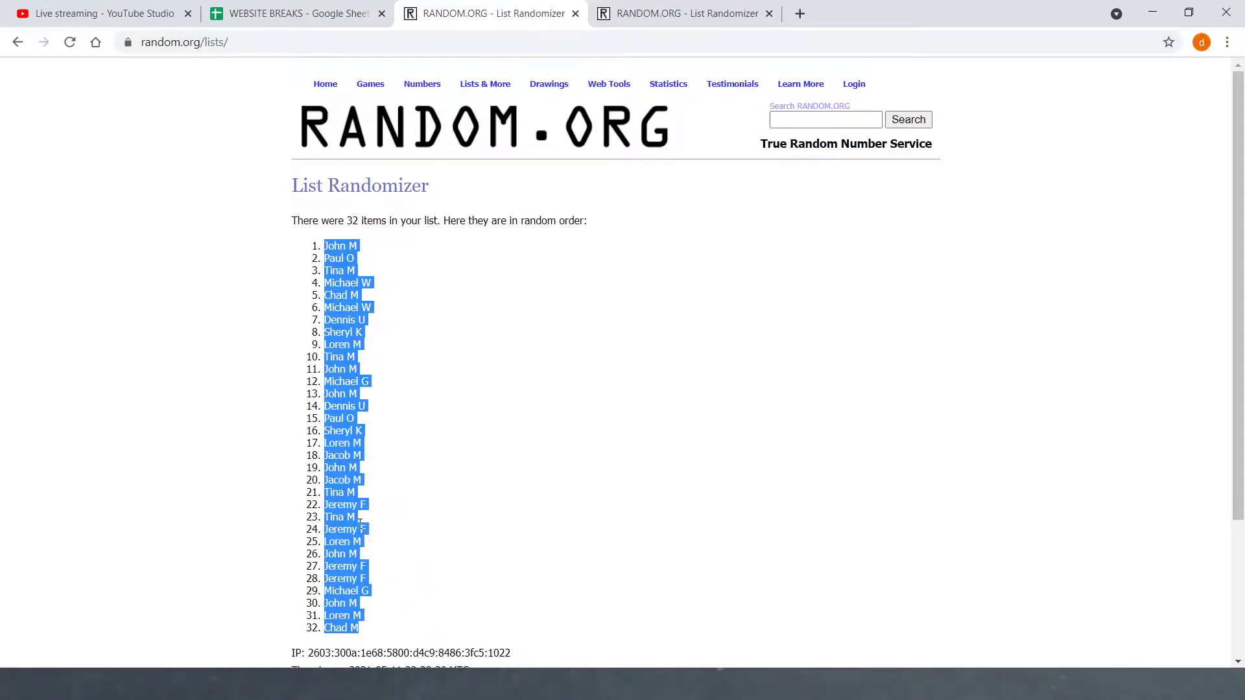
pyautogui.scroll(-3, 422, 530)
pyautogui.click(431, 538)
pyautogui.doubleClick(431, 538)
pyautogui.click(434, 364)
pyautogui.click(292, 13)
pyautogui.moveTo(162, 188); pyautogui.dragTo(173, 586)
pyautogui.rightClick(175, 557)
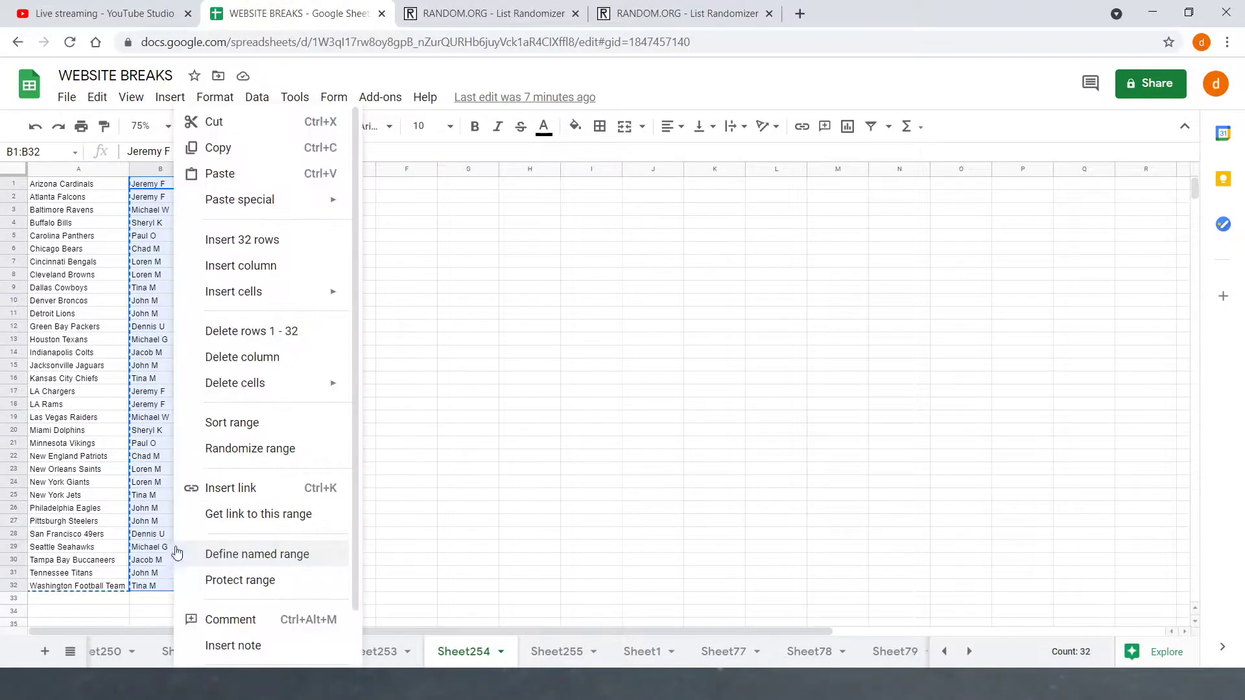
pyautogui.click(195, 173)
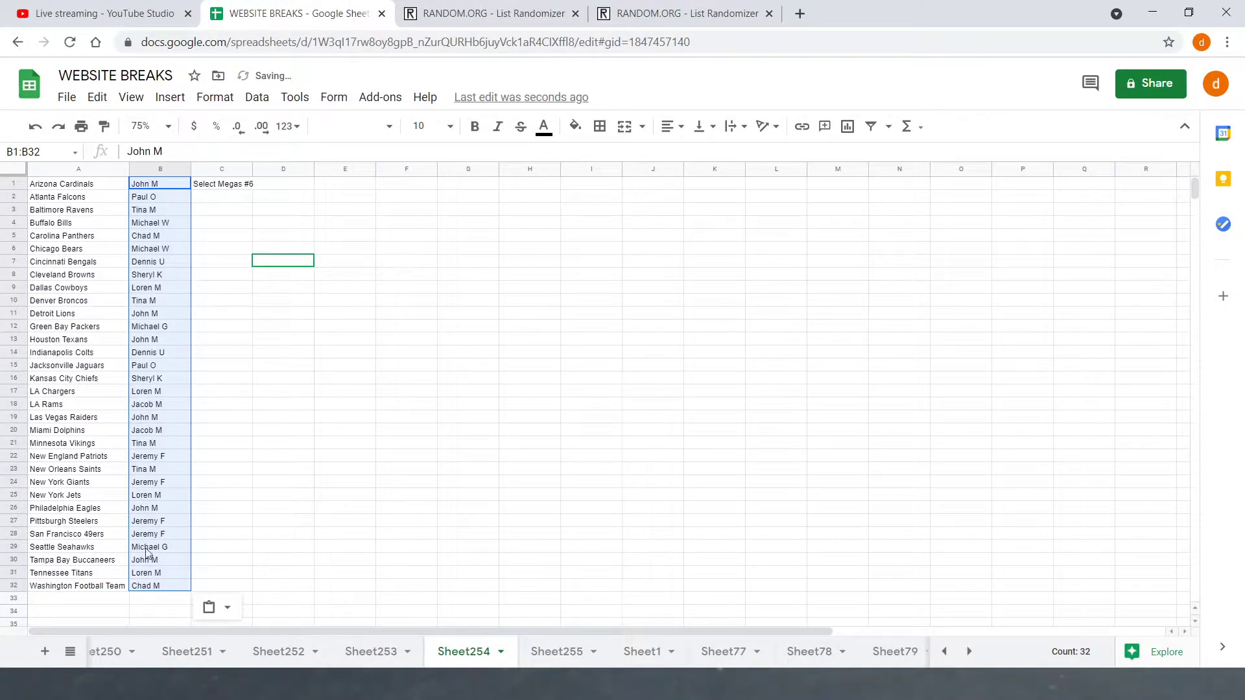
pyautogui.click(242, 328)
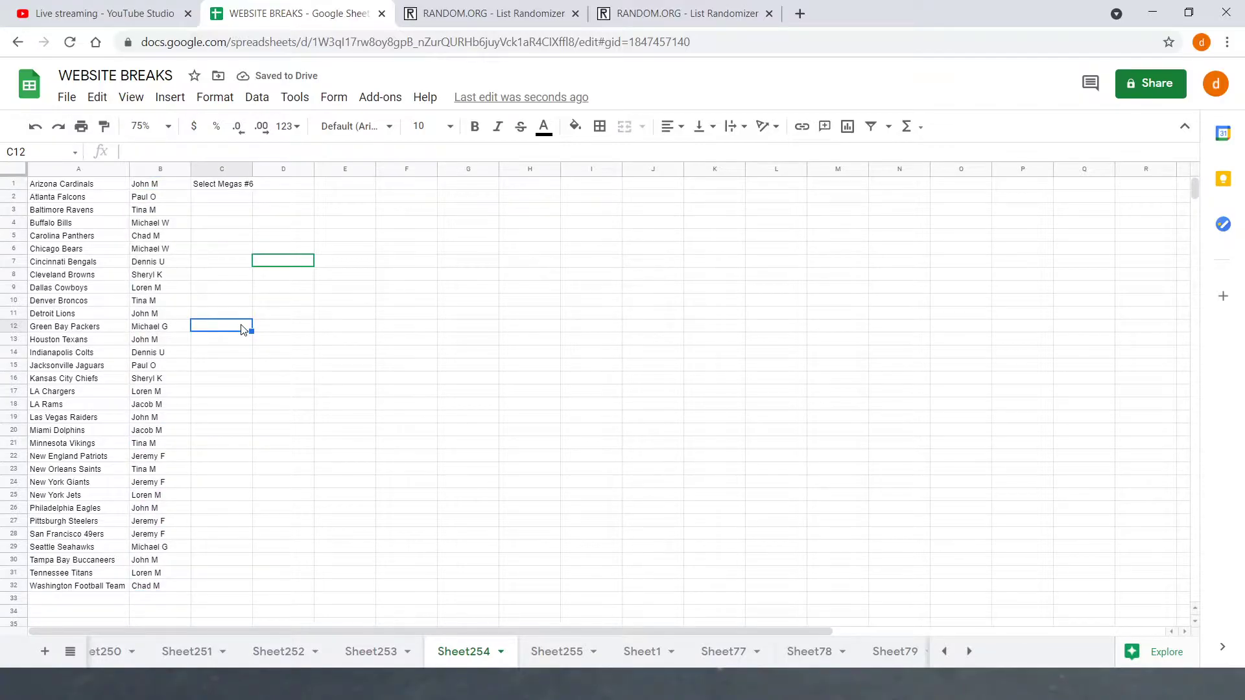
# - Randomize the team list seven times in the second RANDOM.ORG List Randomizer page
pyautogui.click(611, 9)
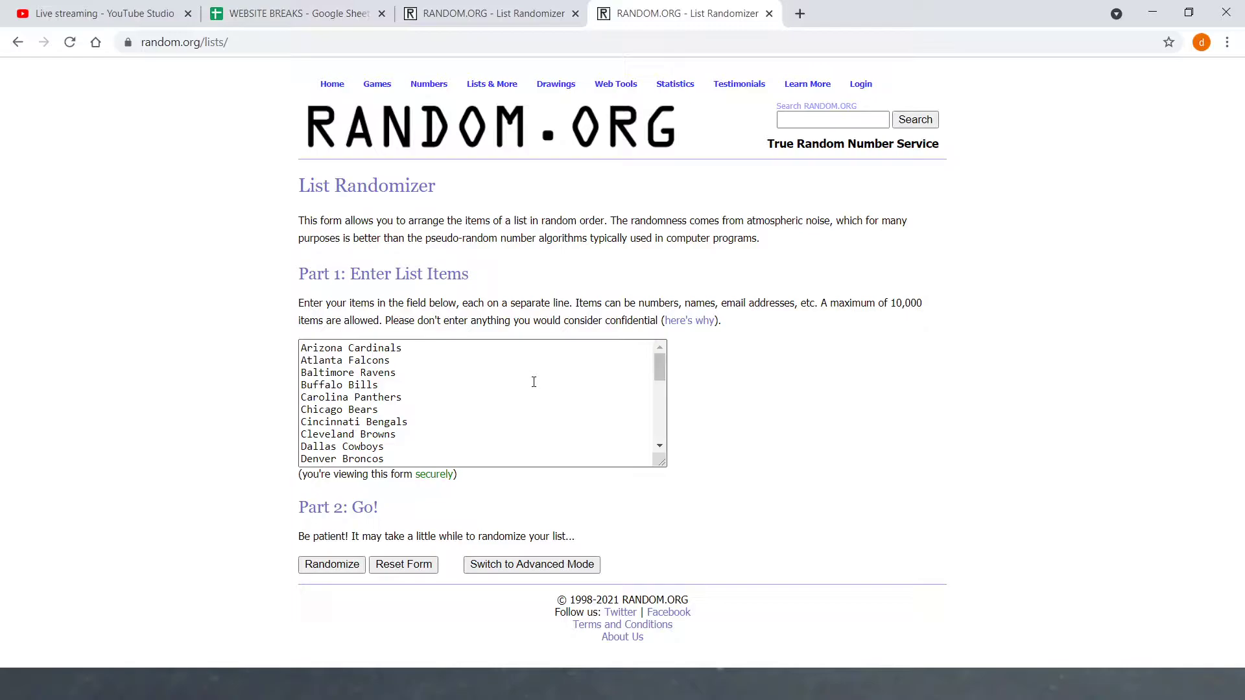
pyautogui.click(321, 563)
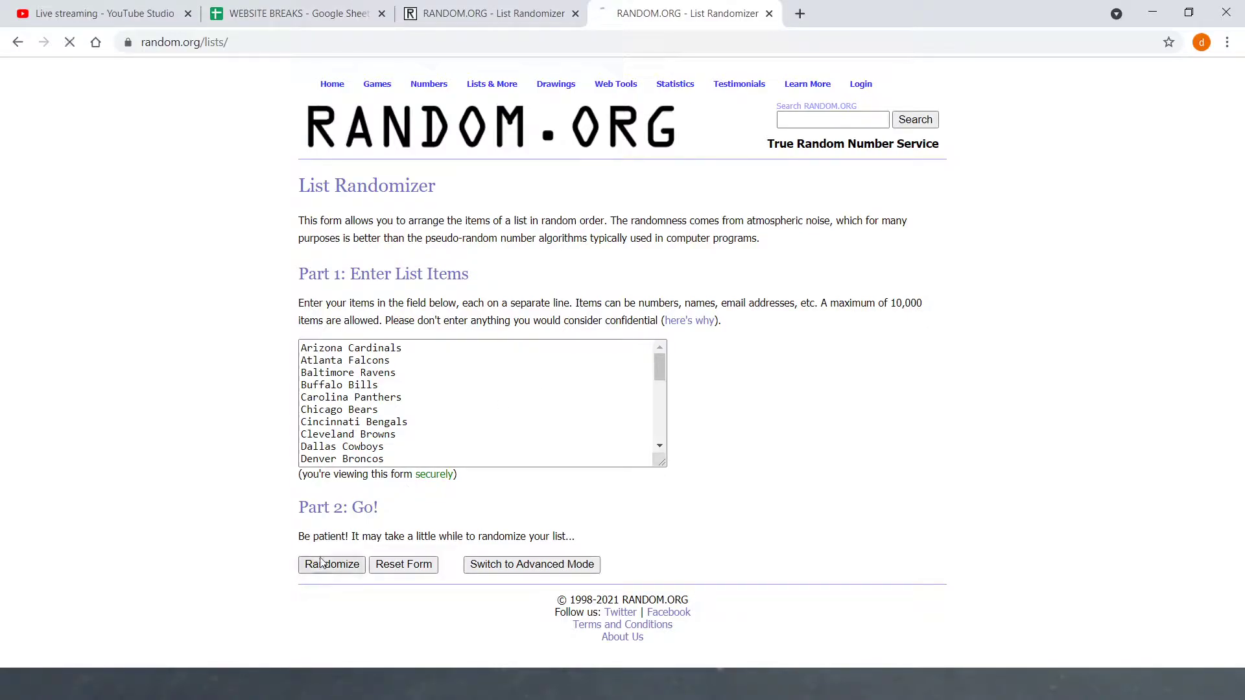
pyautogui.click(313, 570)
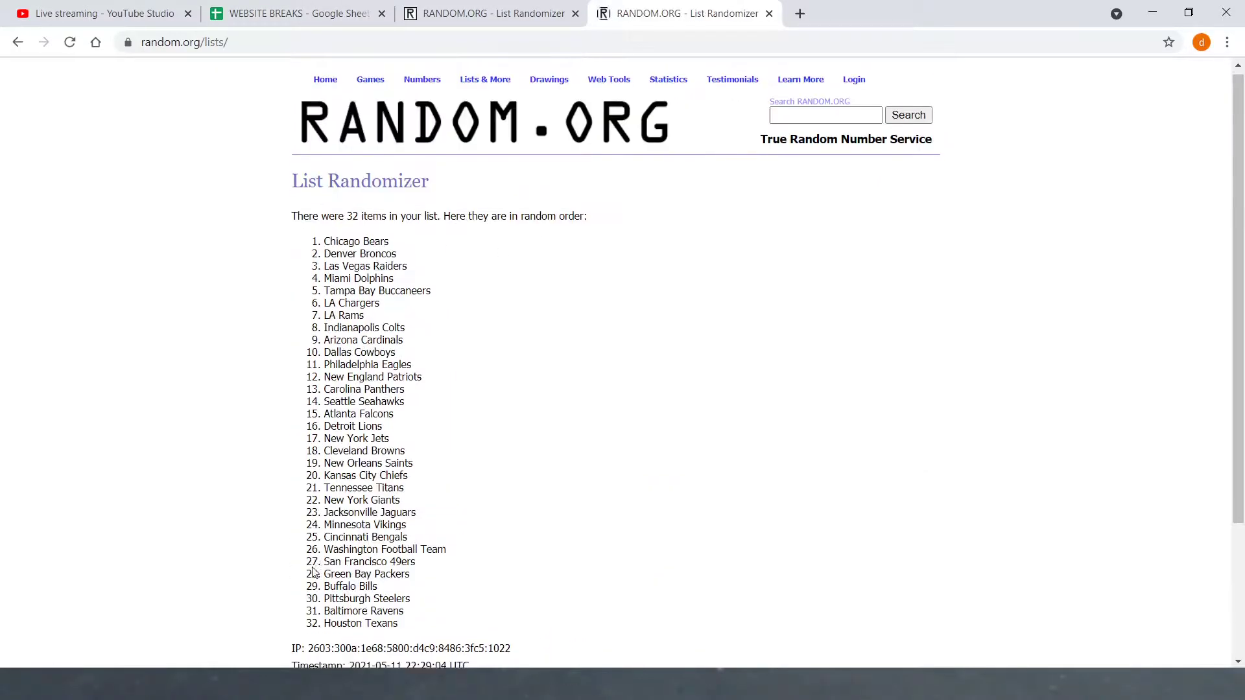
pyautogui.click(313, 570)
pyautogui.click(313, 570)
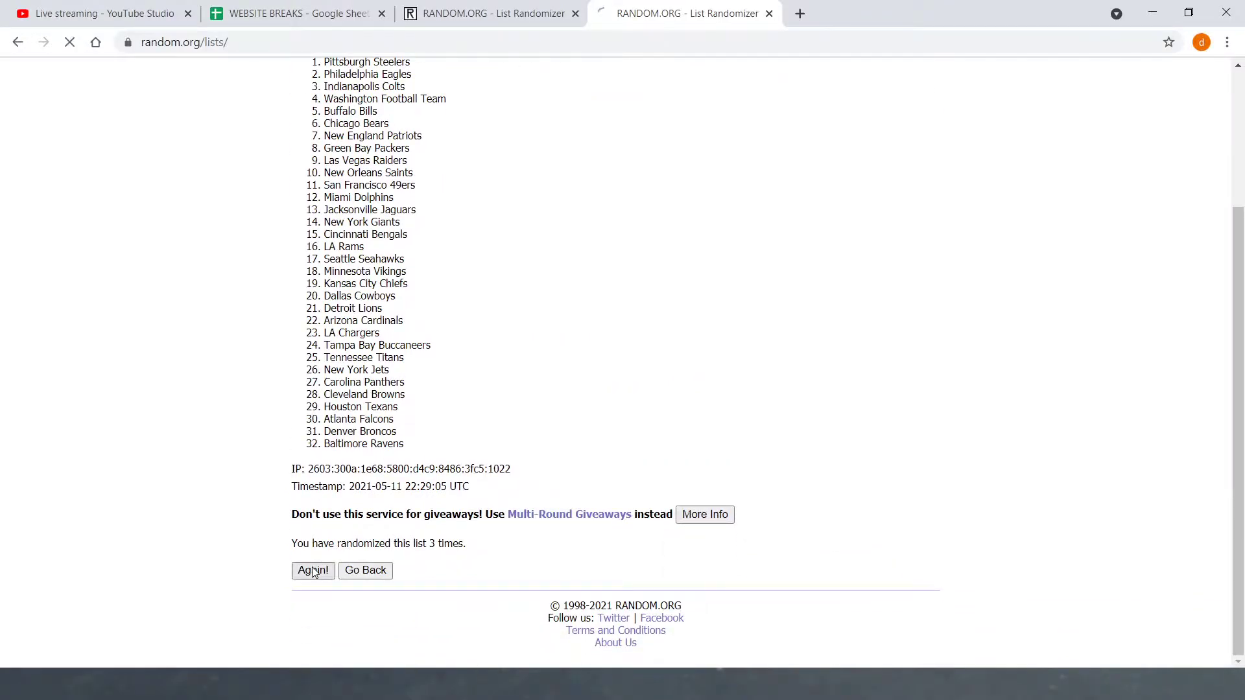
pyautogui.click(313, 570)
pyautogui.click(313, 570)
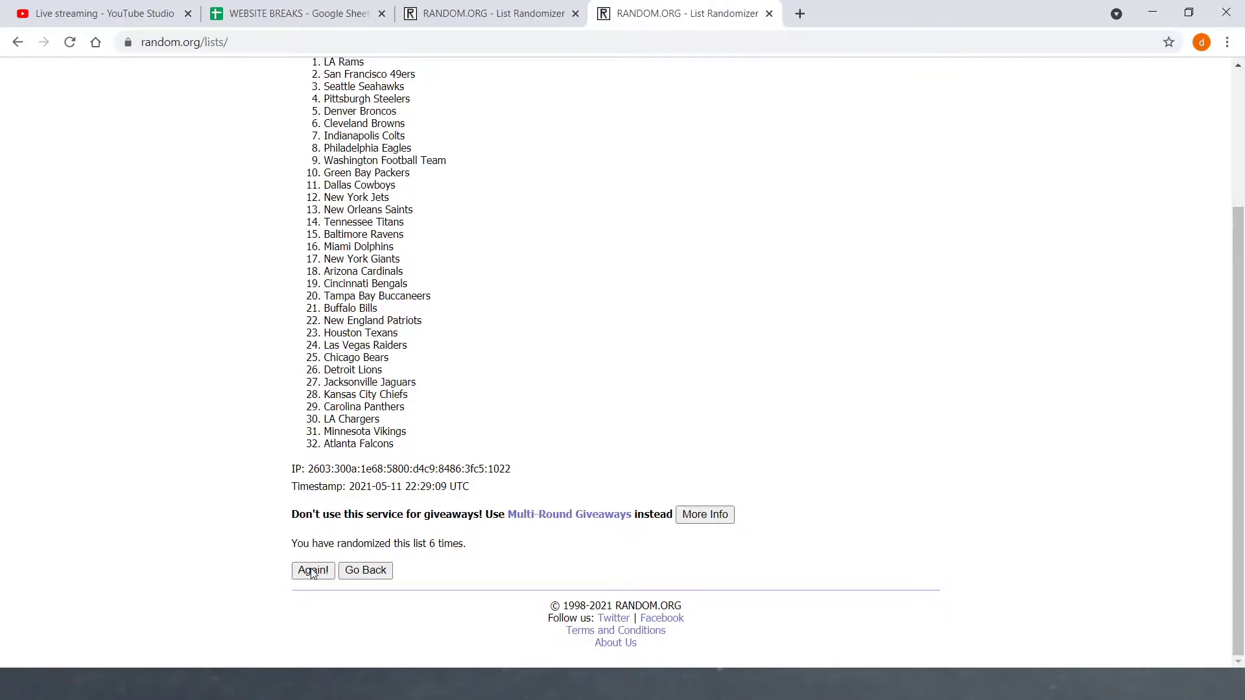
pyautogui.click(313, 570)
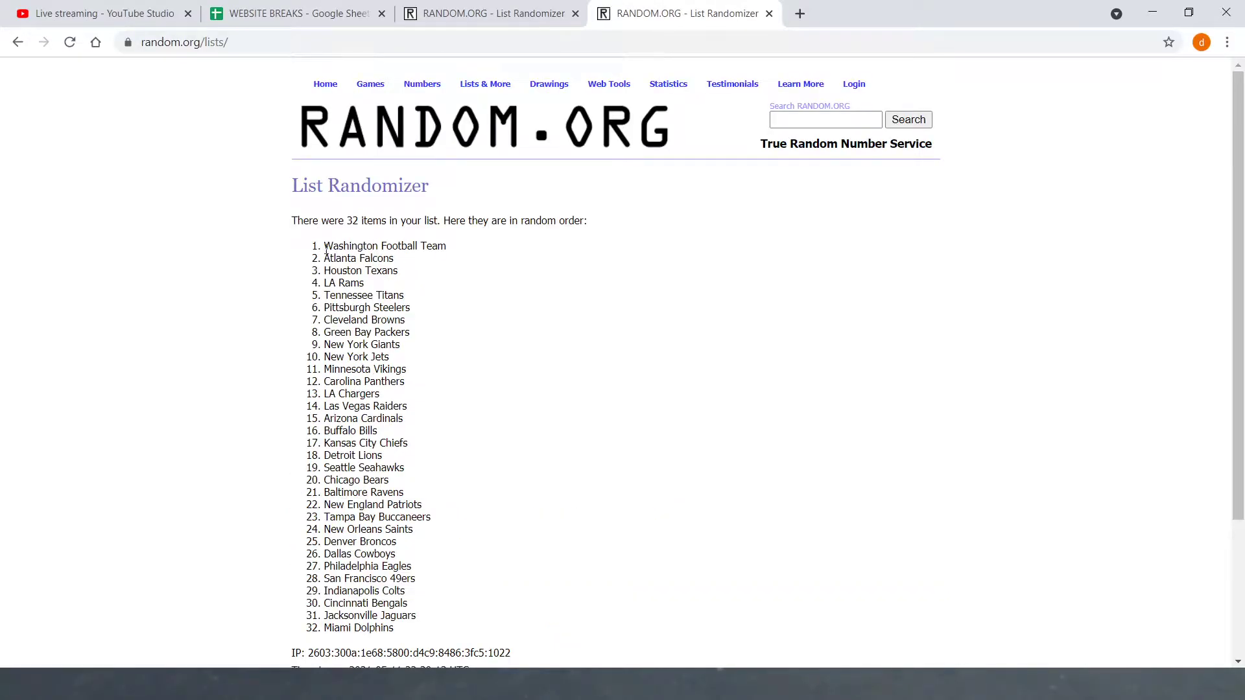
# - Copy all 32 shuffled team names and paste them over A1:A32 in the Google Sheets spreadsheet
pyautogui.moveTo(326, 249); pyautogui.dragTo(416, 616)
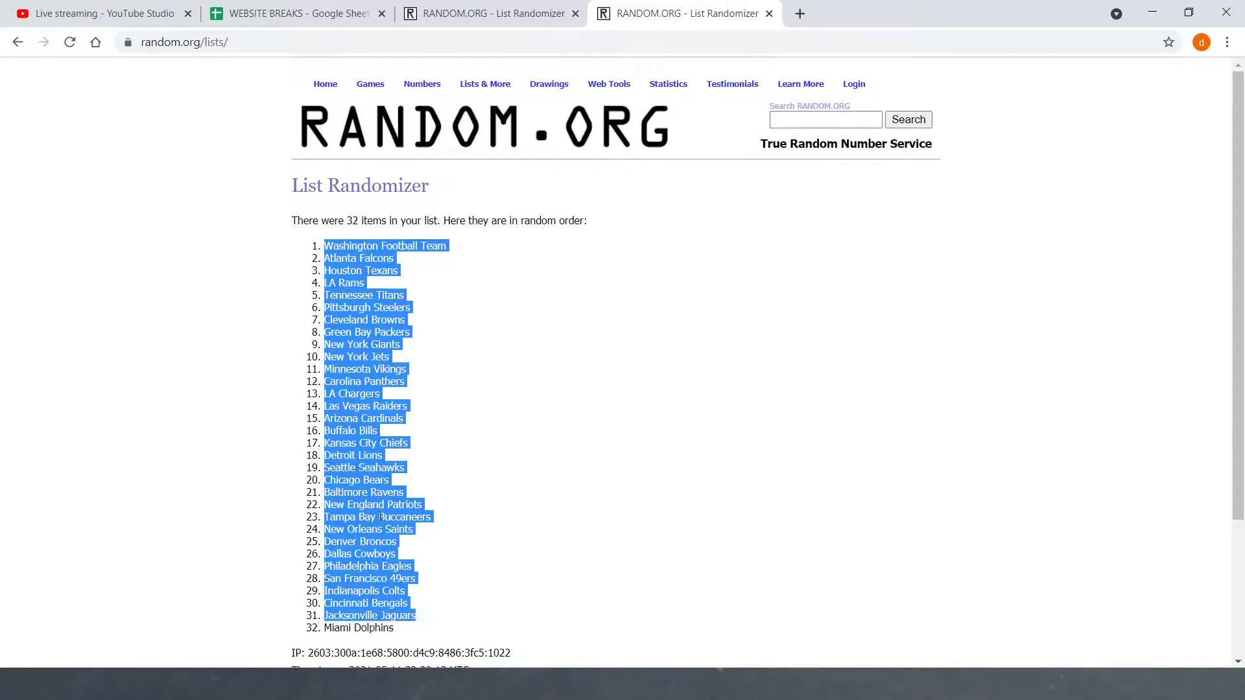
pyautogui.click(470, 505)
pyautogui.moveTo(326, 251); pyautogui.dragTo(439, 634)
pyautogui.hotkey('ctrl', 'c')
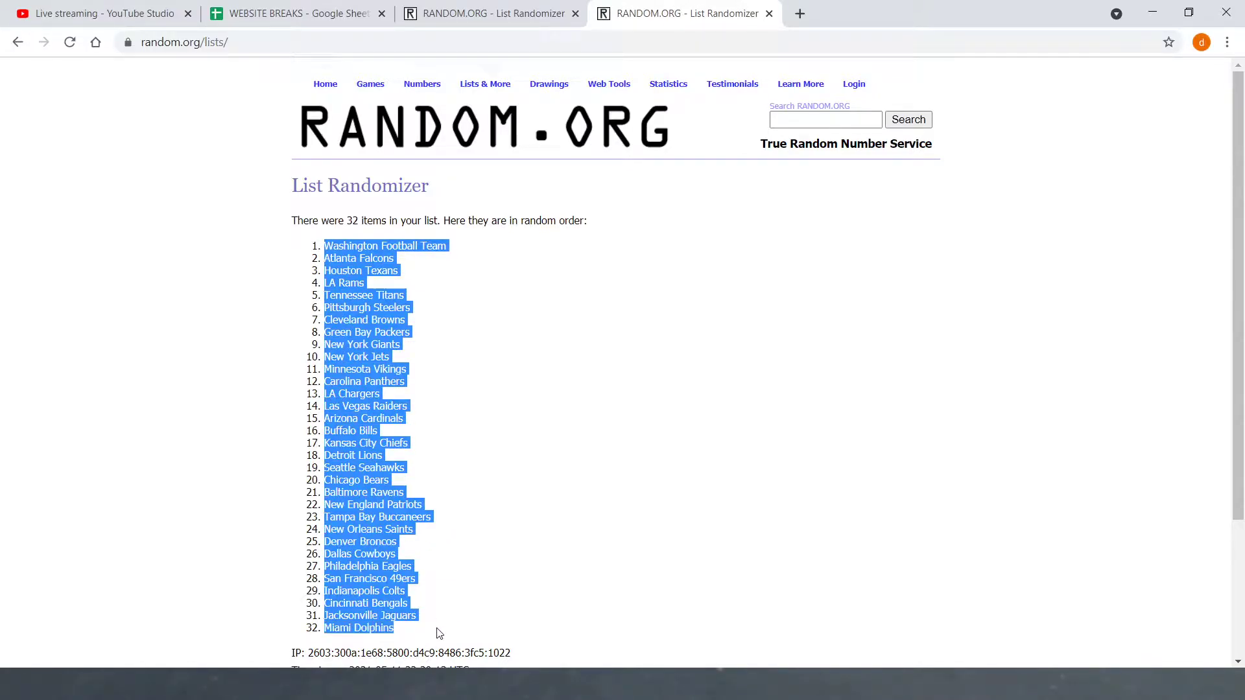
pyautogui.scroll(-3, 421, 544)
pyautogui.moveTo(426, 543); pyautogui.dragTo(468, 537)
pyautogui.click(298, 14)
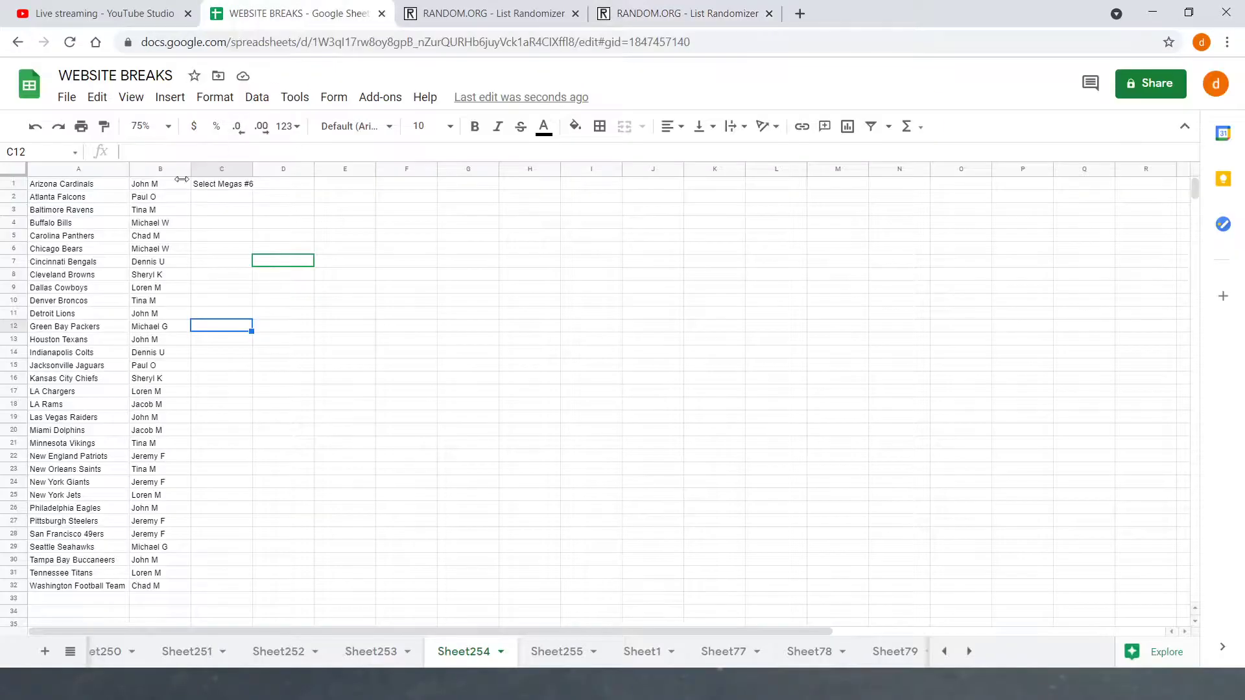
pyautogui.moveTo(91, 195); pyautogui.dragTo(91, 353)
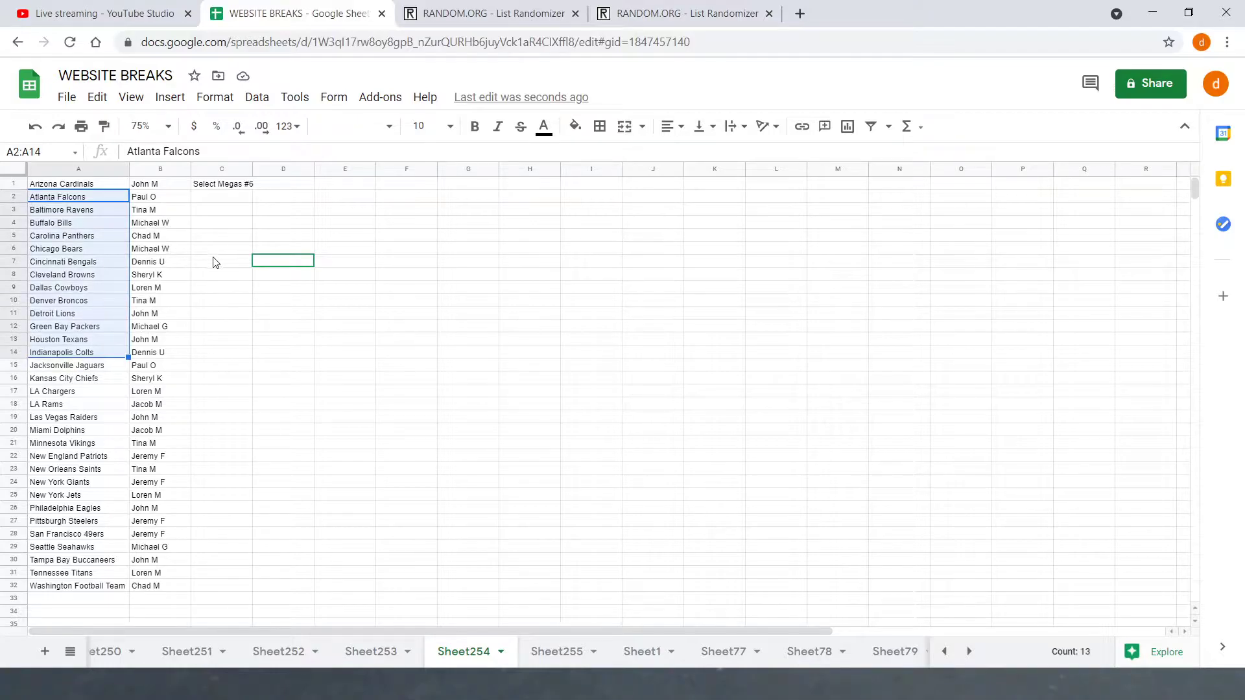
pyautogui.click(221, 261)
pyautogui.moveTo(92, 184); pyautogui.dragTo(97, 589)
pyautogui.rightClick(97, 589)
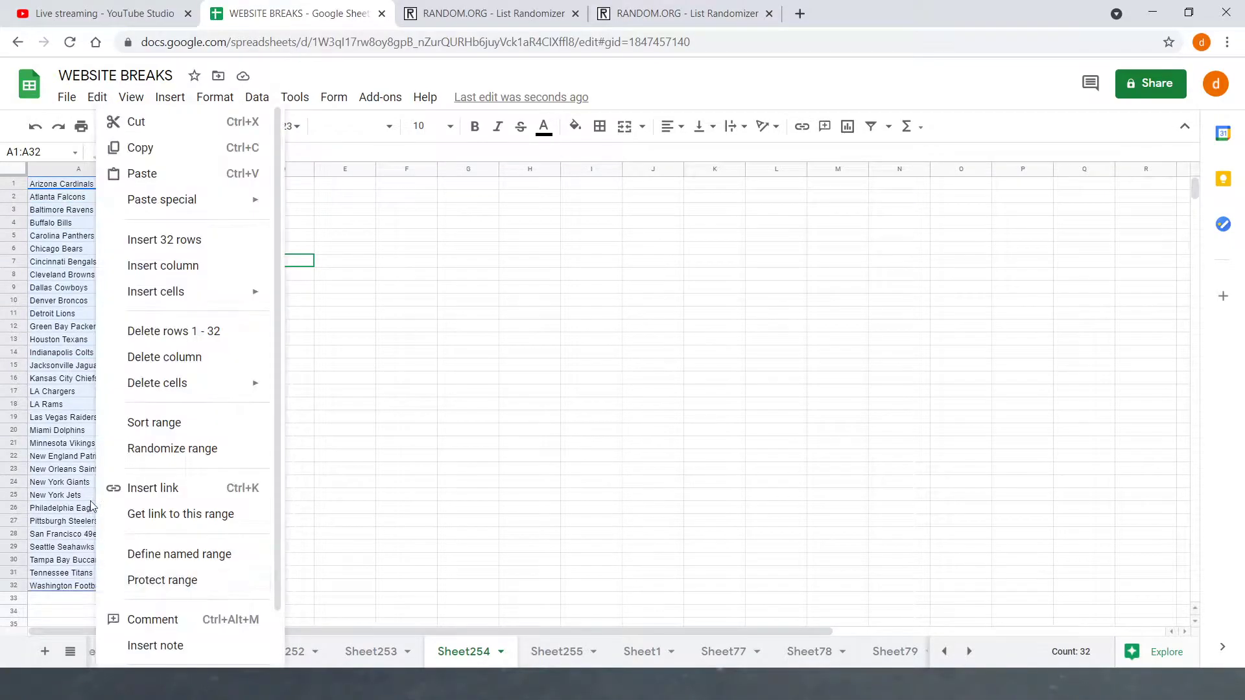
pyautogui.click(139, 172)
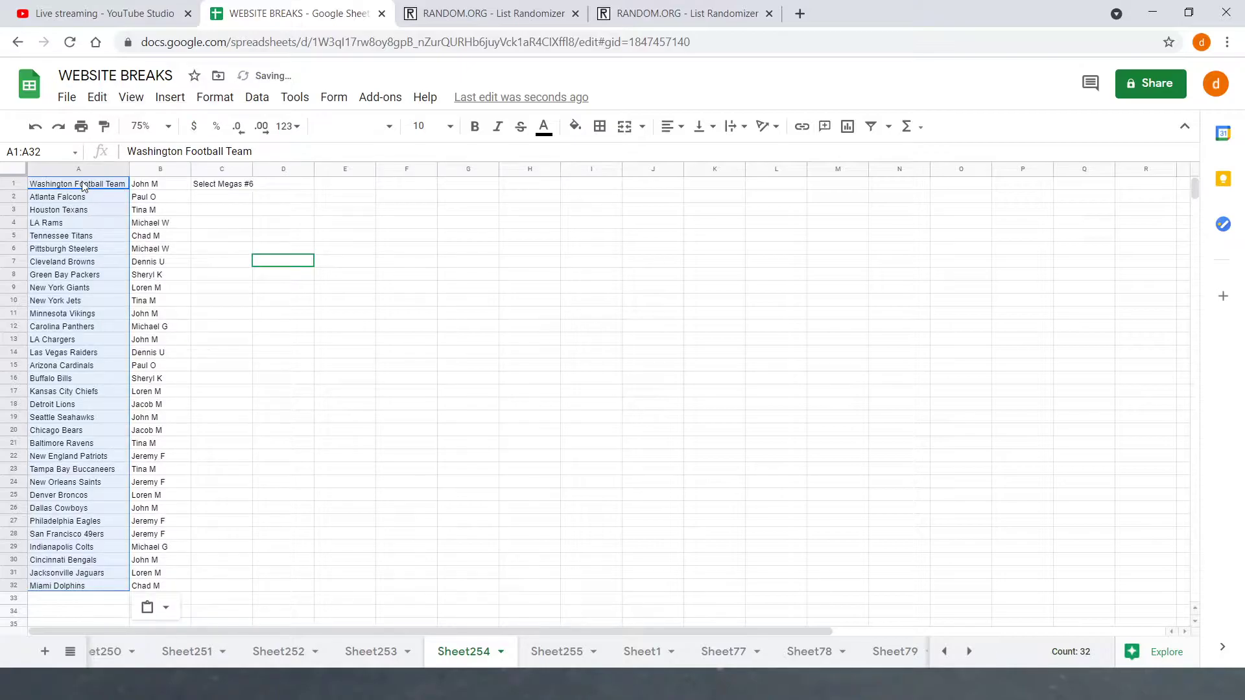
# - Sort the sheet A → Z by the participant names in column B
pyautogui.click(157, 167)
pyautogui.rightClick(157, 168)
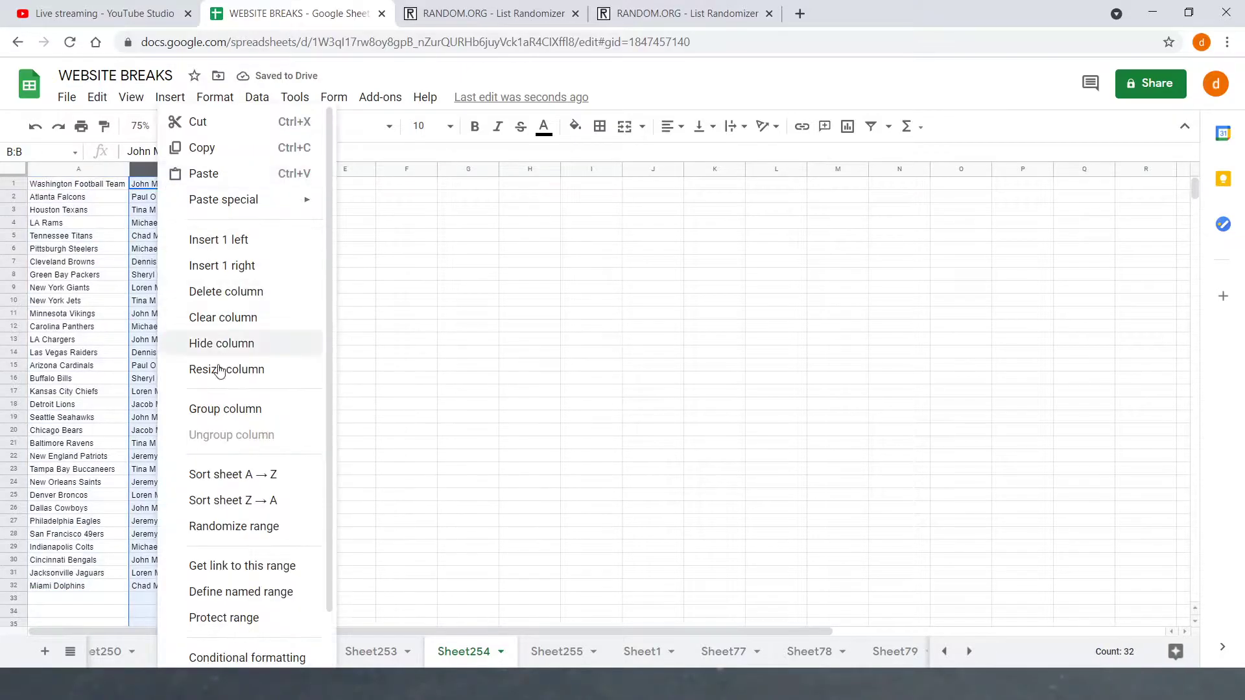
pyautogui.click(219, 476)
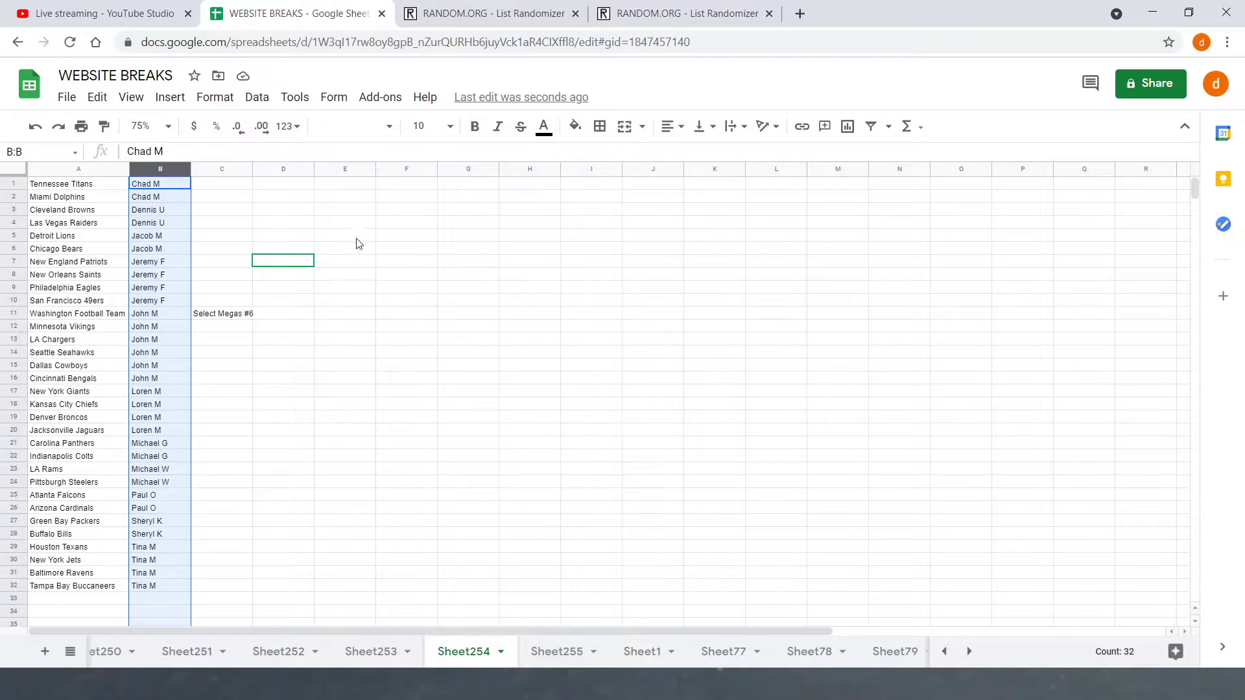
pyautogui.click(289, 227)
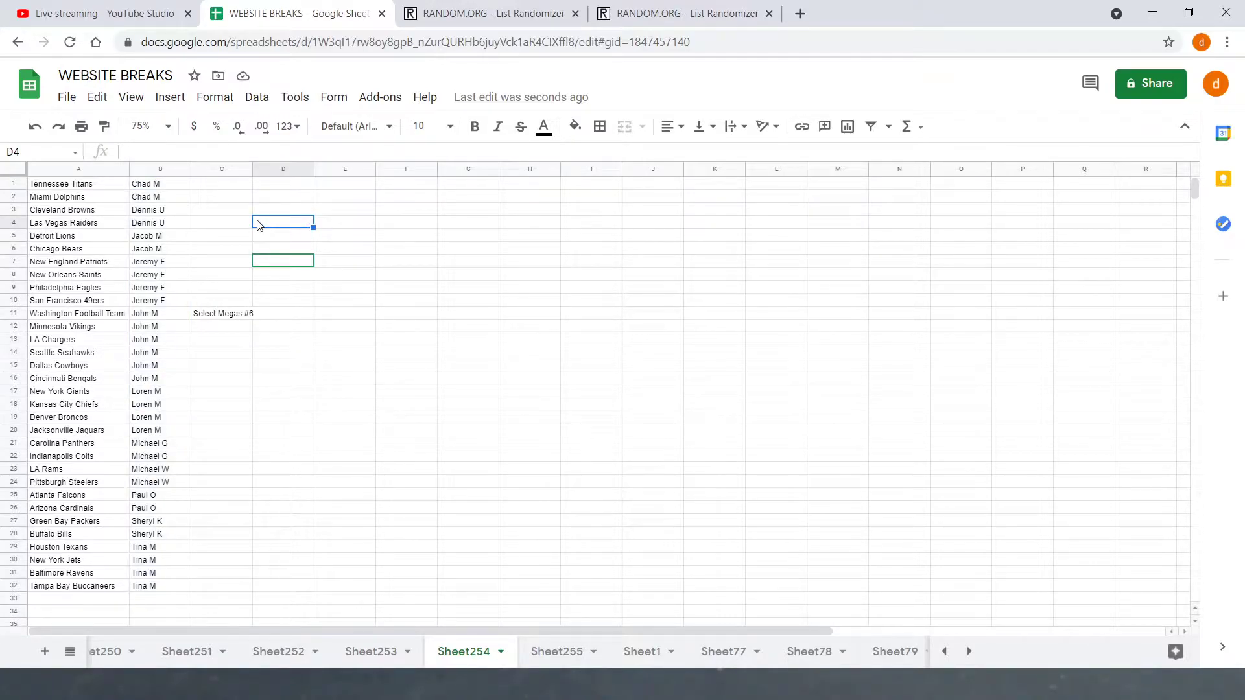